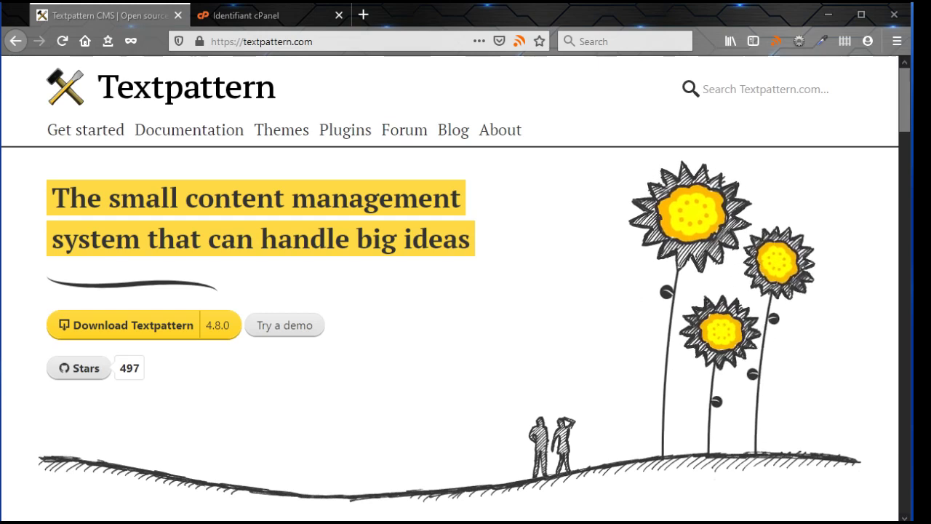
Open the cPanel login page at dzads.com/cpanel and log in with the account username and password
left_click(236, 17)
left_click(131, 211)
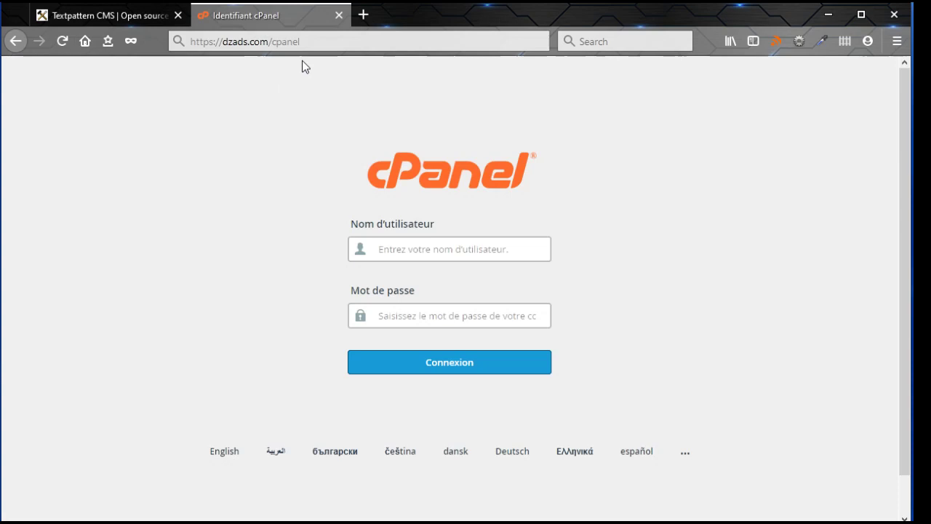
left_click(318, 42)
key("Return")
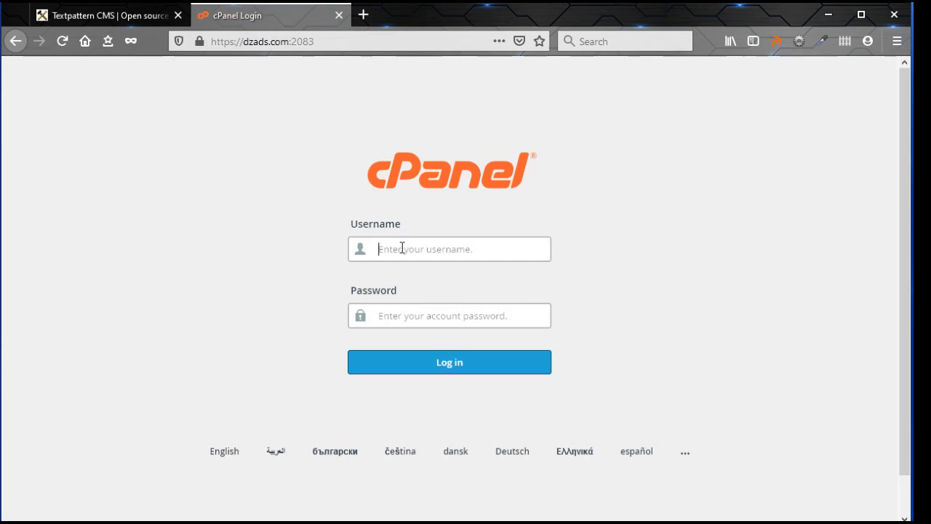
type("dzads")
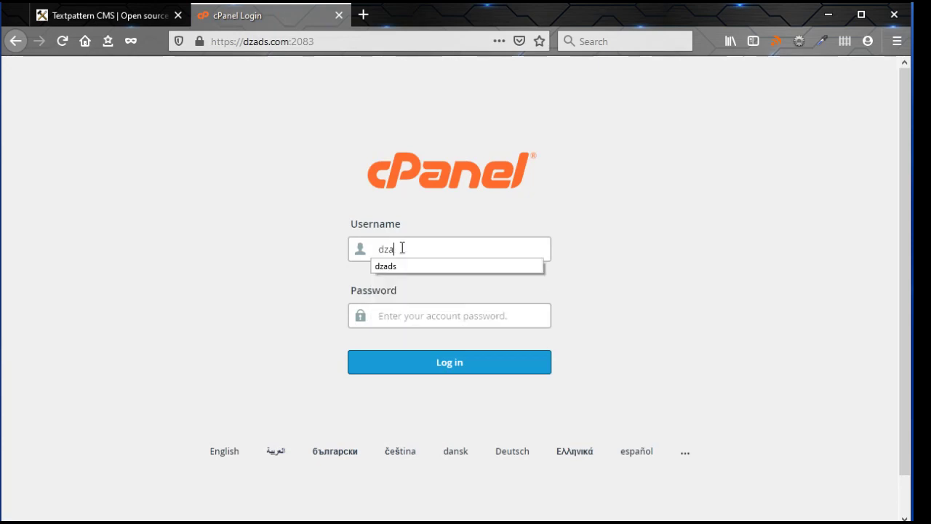
left_click(408, 319)
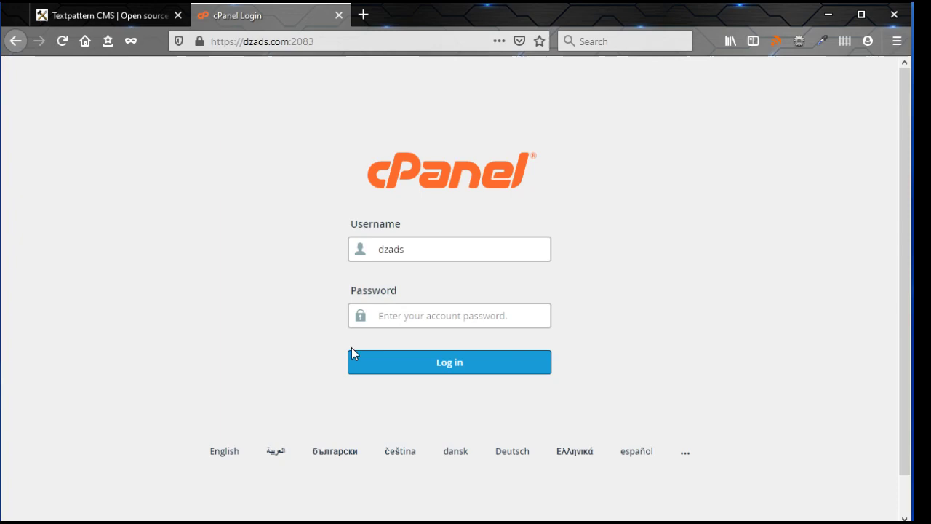
key("ctrl+v")
left_click(441, 363)
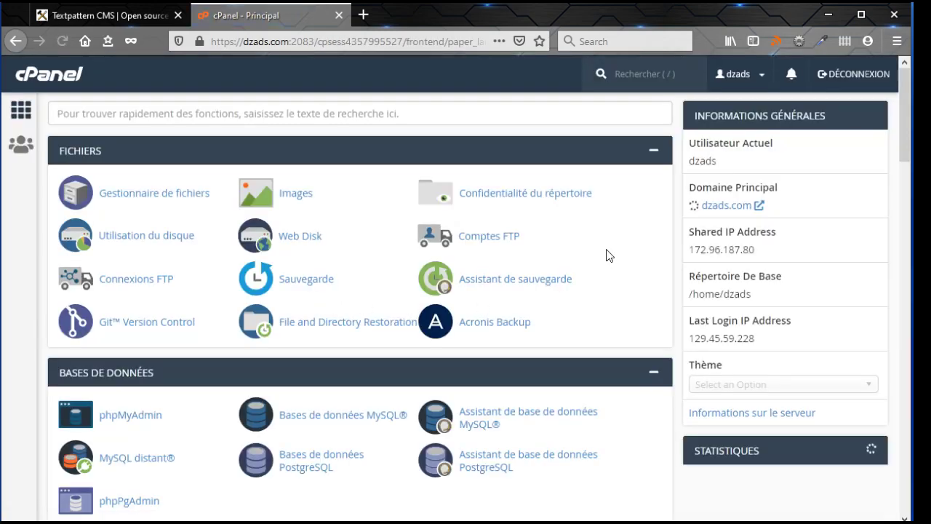
Open the Softaculous Apps Installer from cPanel and go to the Textpattern page in the Blogs category
scroll(604, 254, "down", 5)
scroll(608, 254, "down", 13)
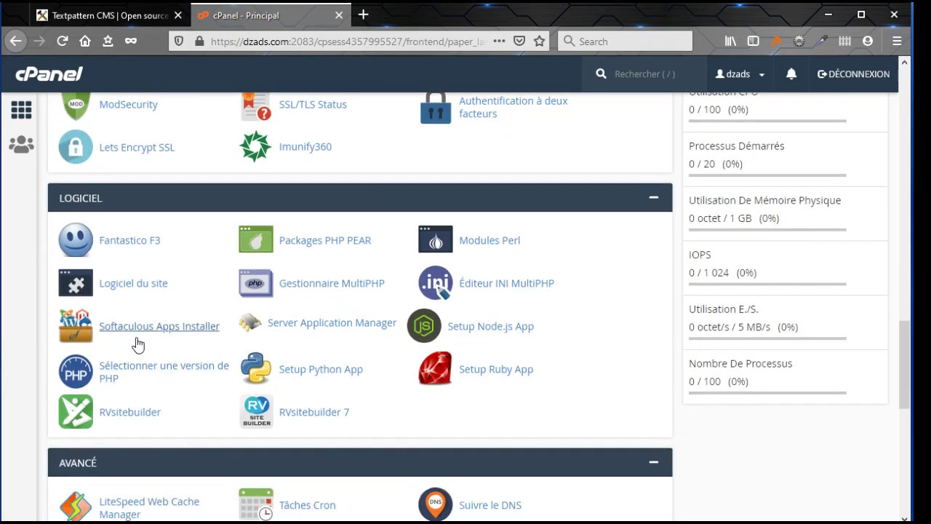
left_click(123, 333)
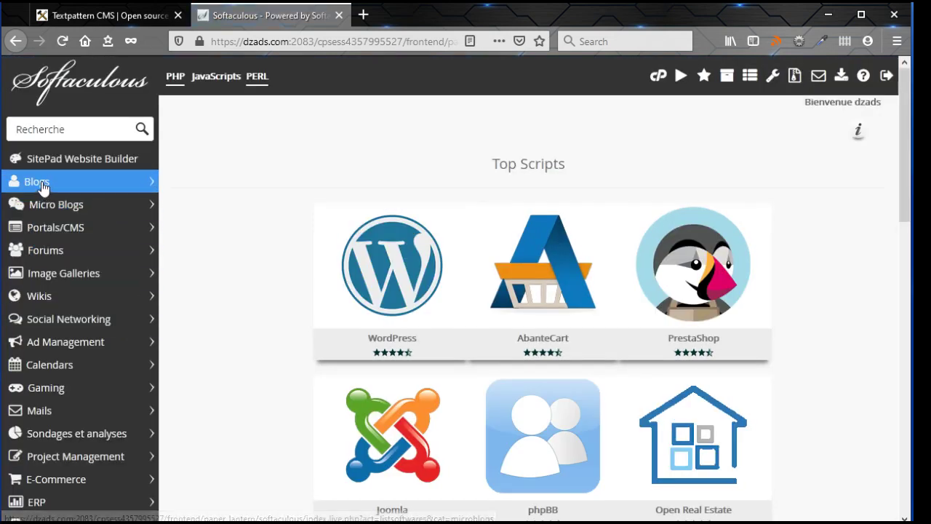
left_click(42, 186)
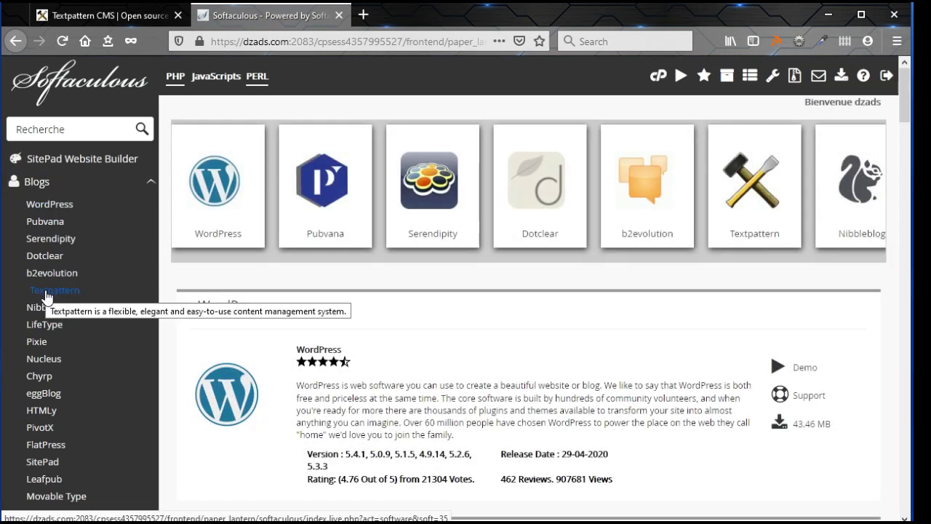
left_click(46, 295)
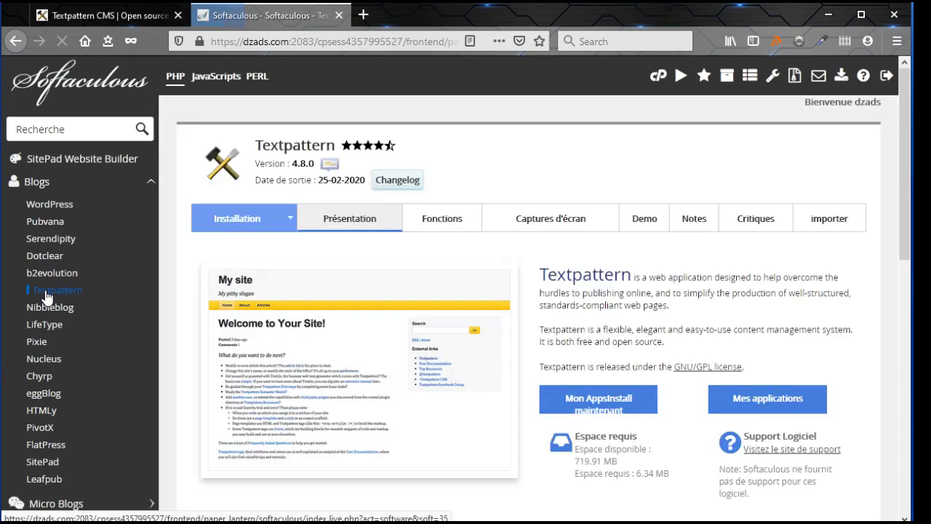
scroll(742, 291, "down", 2)
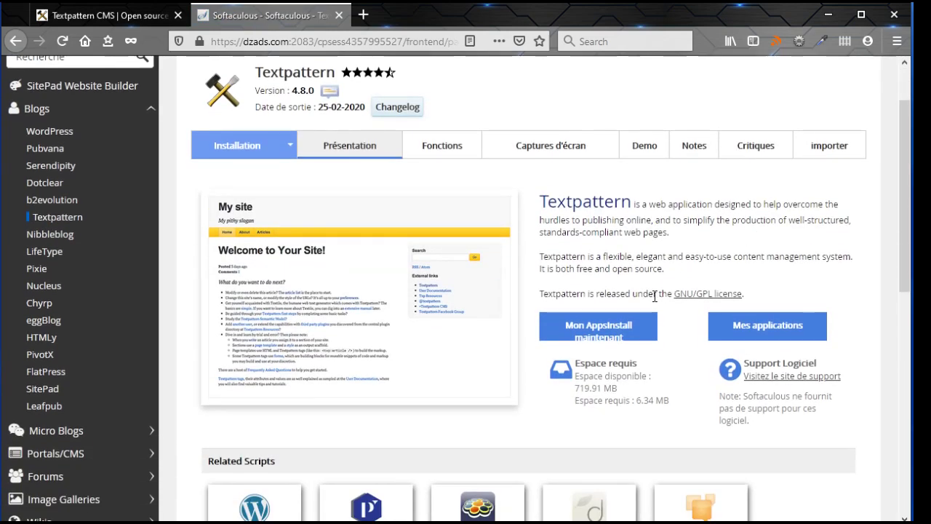
left_click(599, 336)
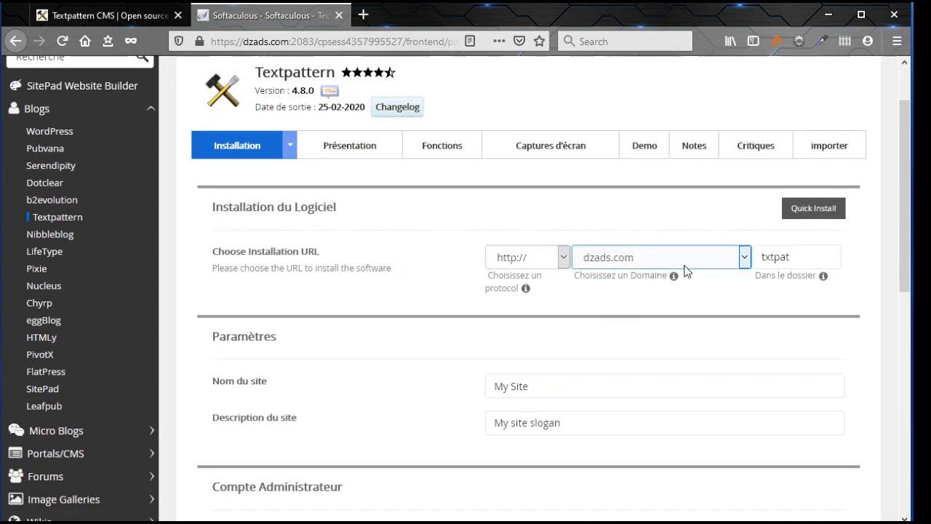
left_click_drag(793, 257, 756, 259)
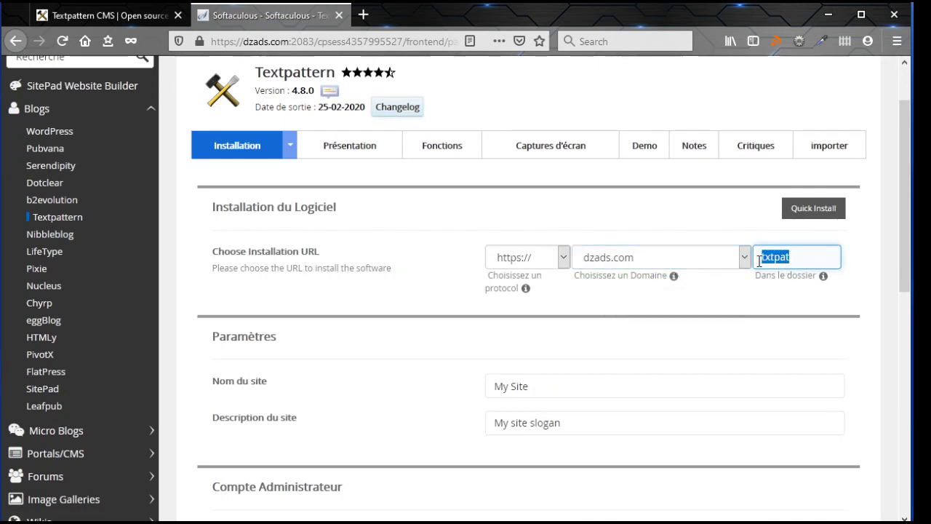
left_click(799, 254)
left_click_drag(799, 254, 771, 257)
left_click(805, 258)
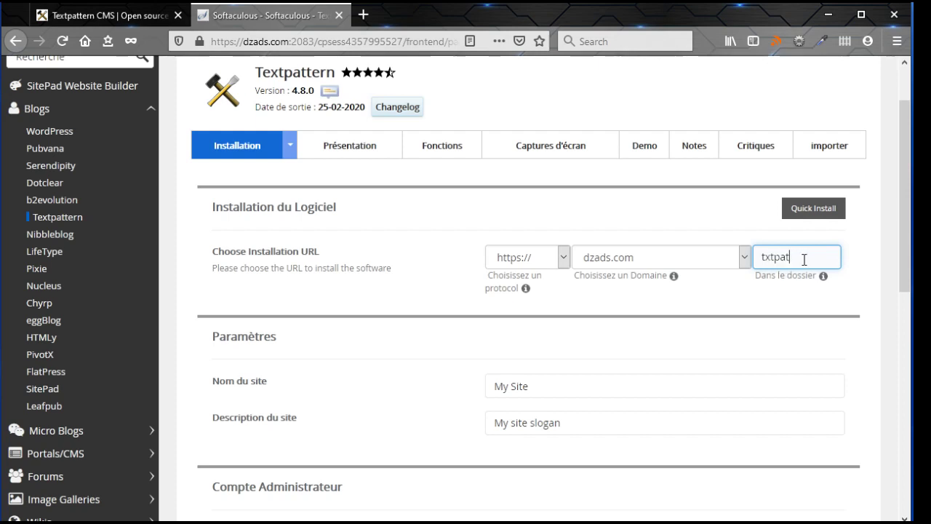
Set the site name to "Test Site" and keep "My site slogan" as the site description
scroll(639, 344, "down", 2)
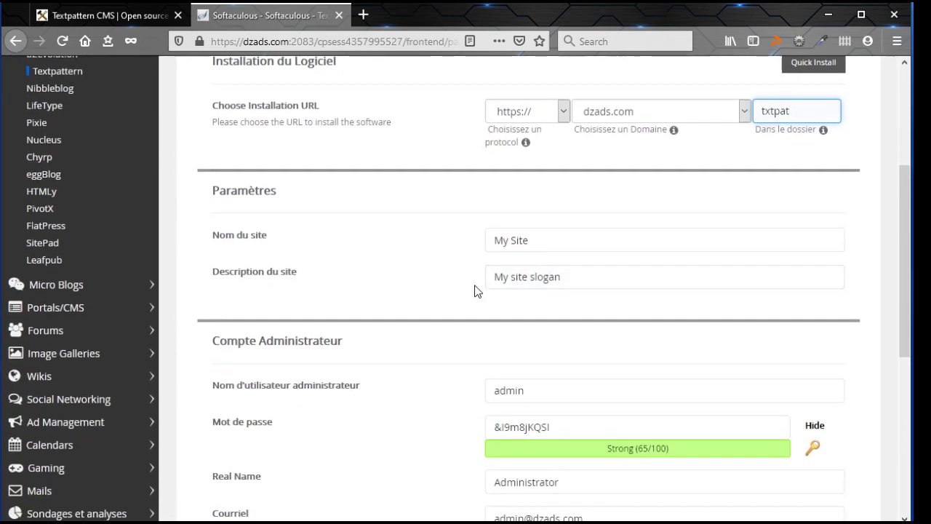
left_click_drag(540, 239, 443, 245)
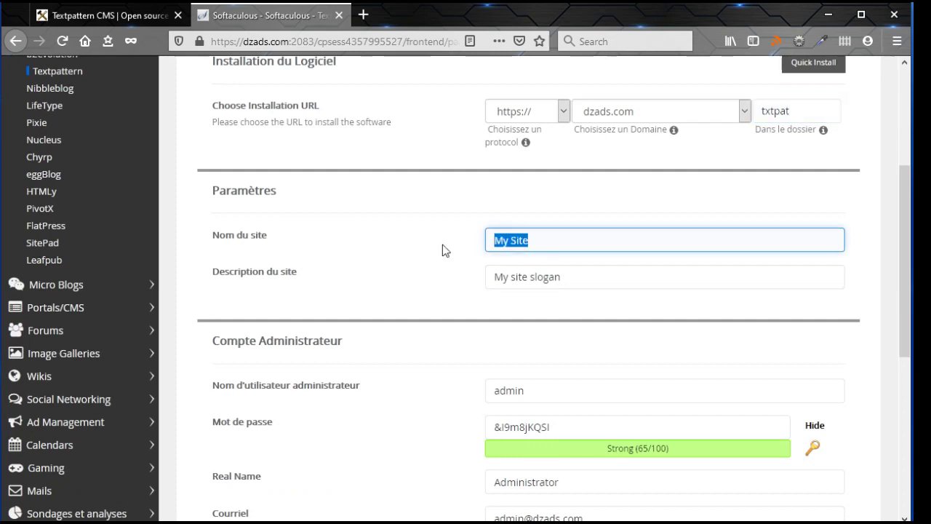
type("Tes")
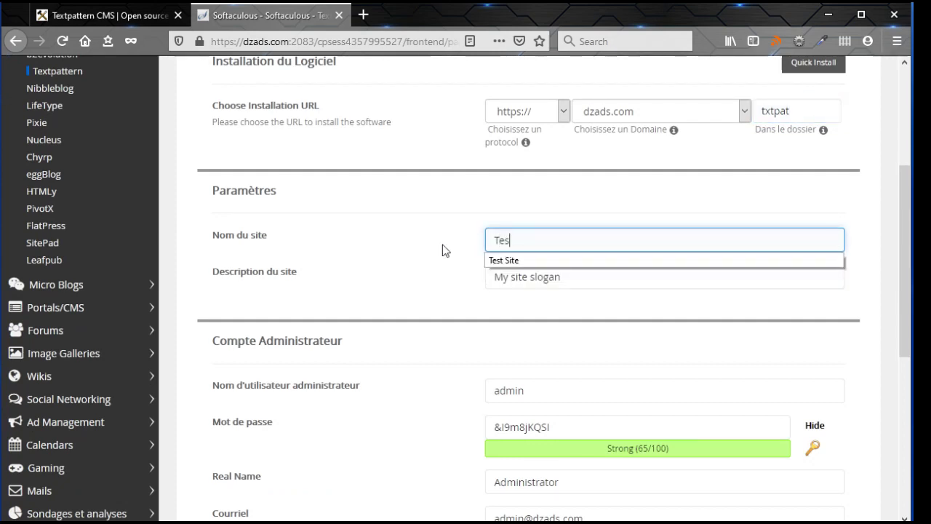
type("t Site")
left_click(442, 245)
left_click(504, 276)
scroll(504, 277, "down", 4)
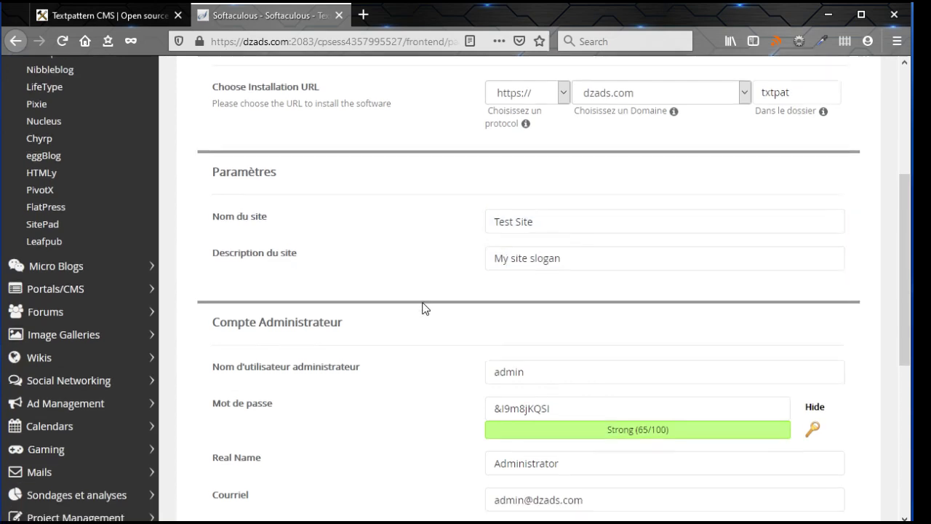
left_click_drag(557, 94, 453, 104)
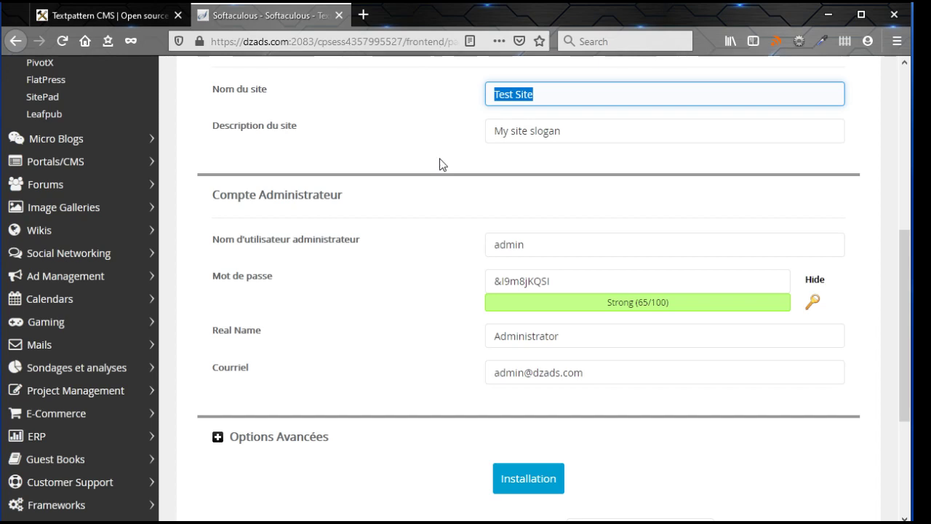
Keep admin as the administrator username and copy the generated administrator password for safekeeping
left_click(536, 244)
left_click_drag(525, 245, 479, 244)
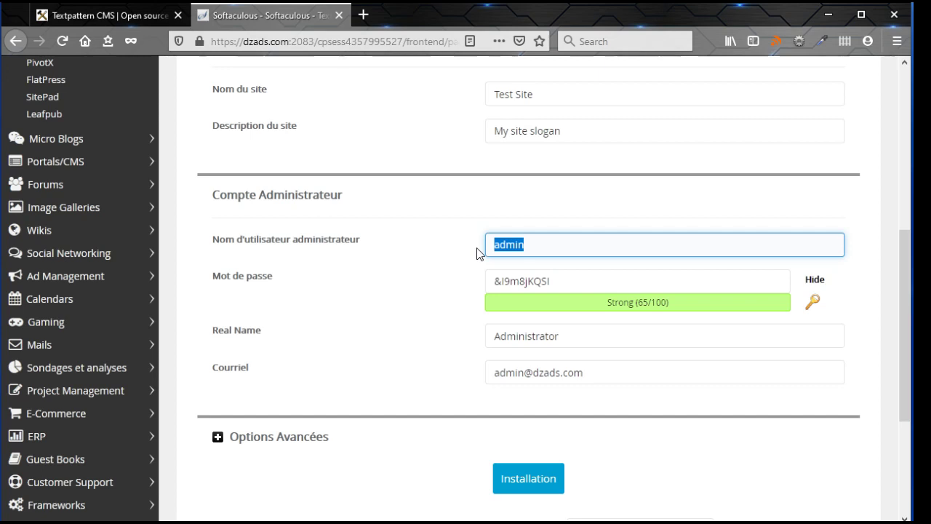
left_click(472, 254)
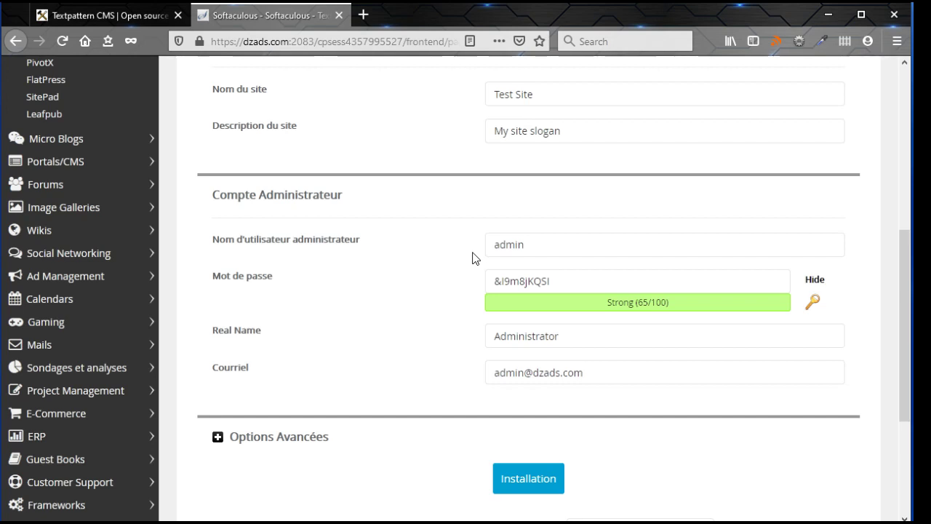
left_click(561, 273)
left_click_drag(547, 280, 397, 289)
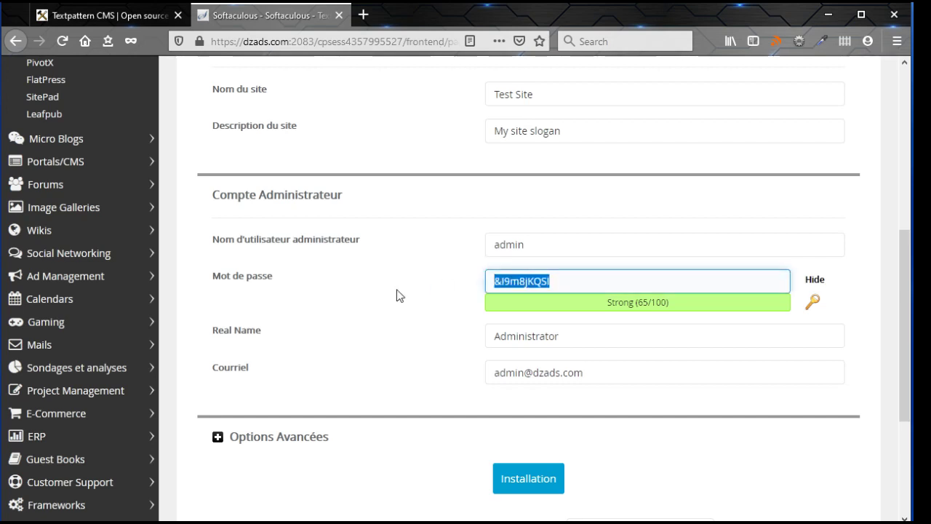
key("alt+Tab")
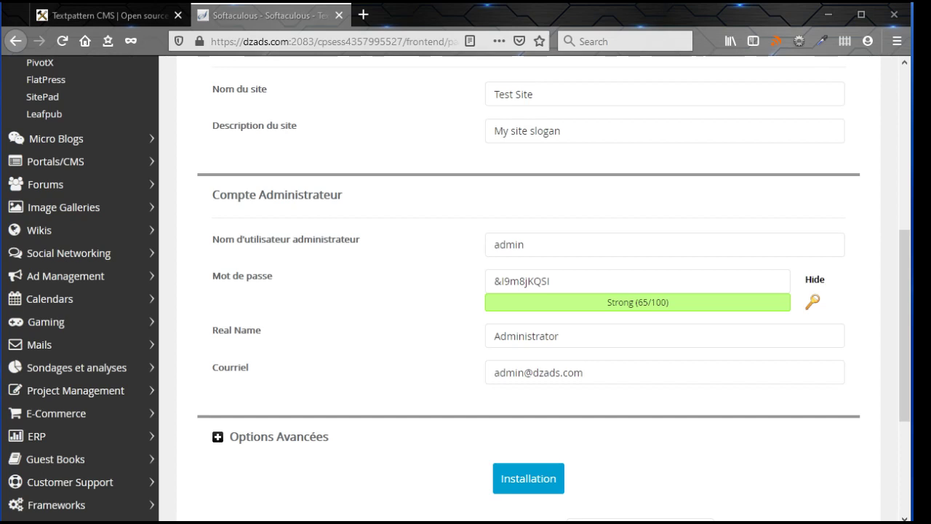
Check the administrator's e-mail field and run the Textpattern installation
left_click(517, 371)
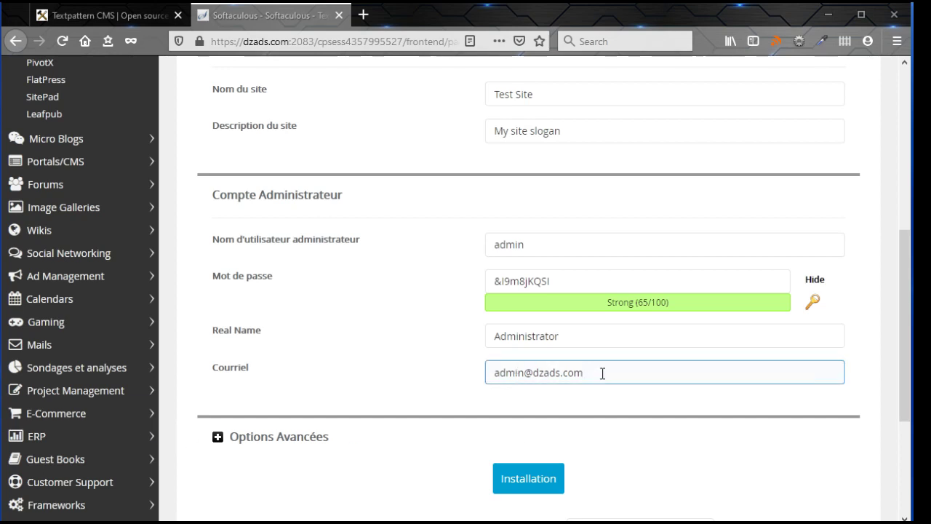
left_click_drag(603, 373, 477, 374)
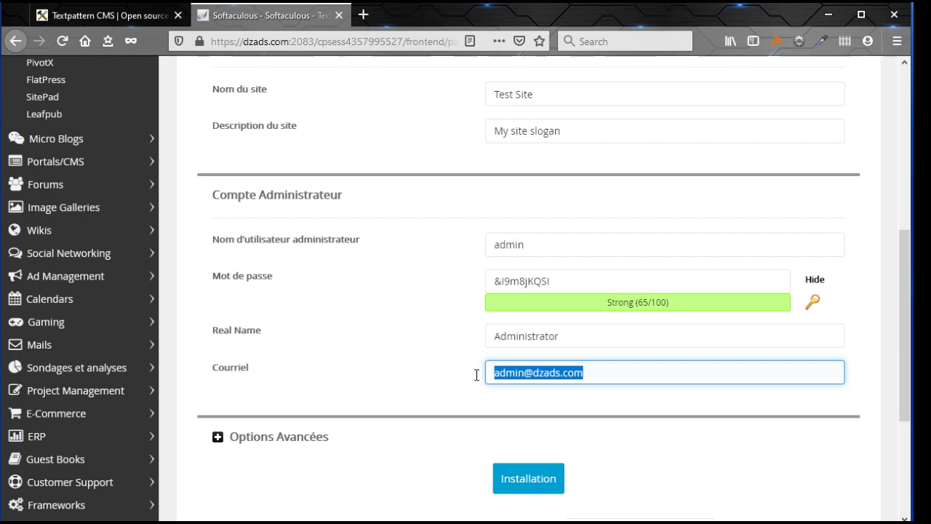
left_click(531, 480)
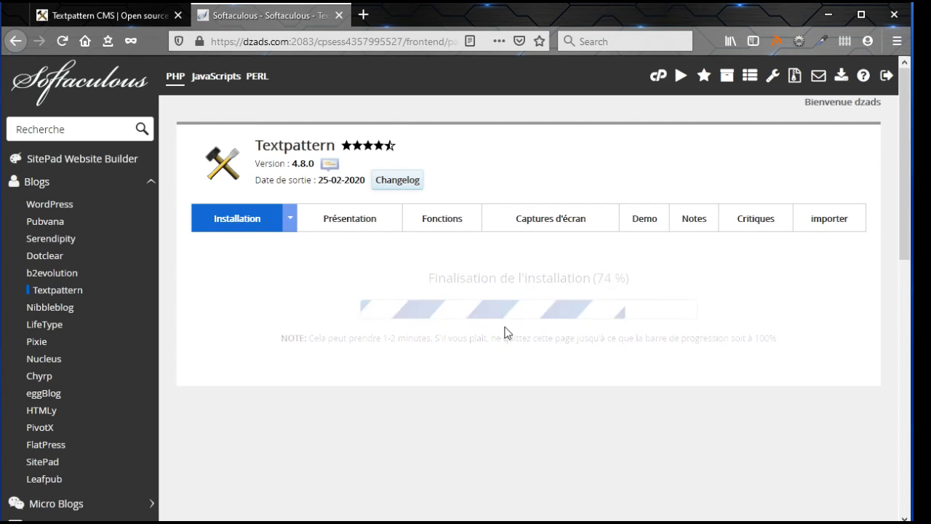
Open the new site's administration panel URL in a separate browser tab and switch to it
scroll(580, 316, "down", 3)
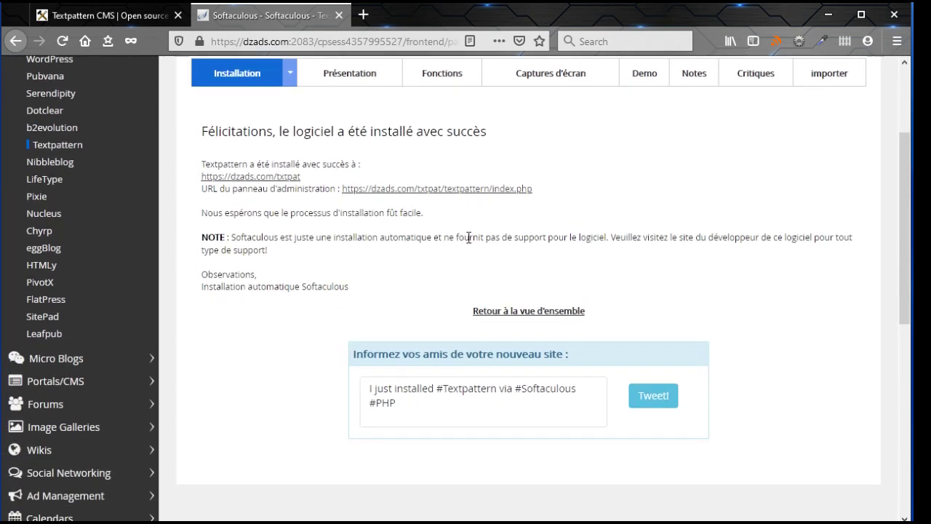
middle_click(430, 191)
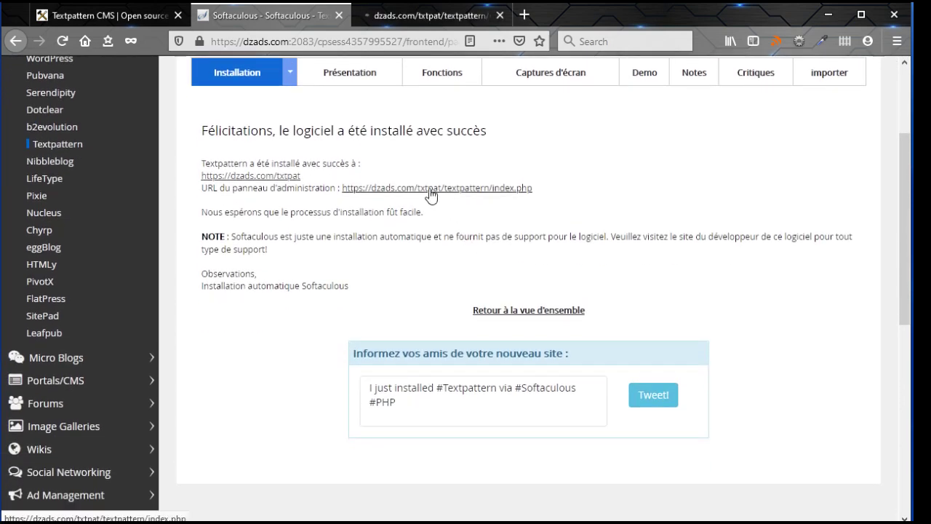
left_click(400, 16)
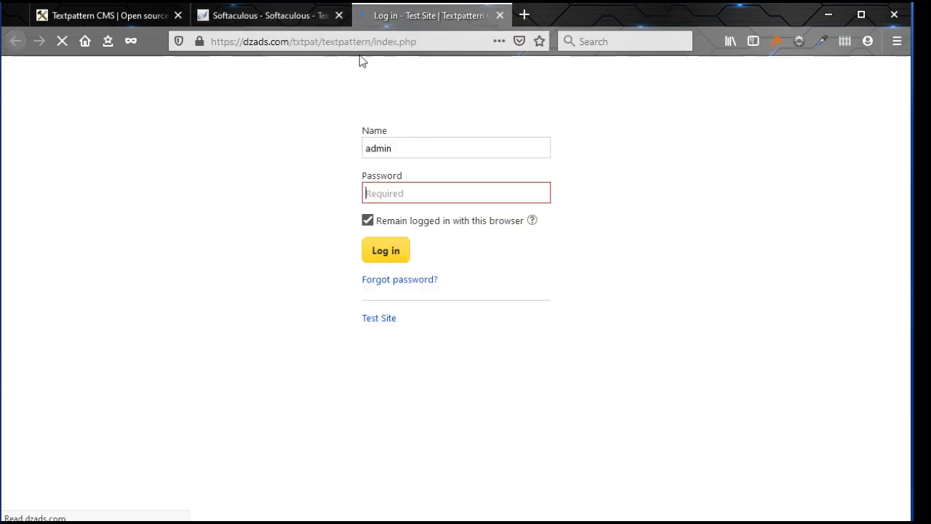
Log in to Textpattern as admin with the copied password, with "Remain logged in with this browser" turned off
left_click(393, 142)
left_click_drag(393, 144, 328, 152)
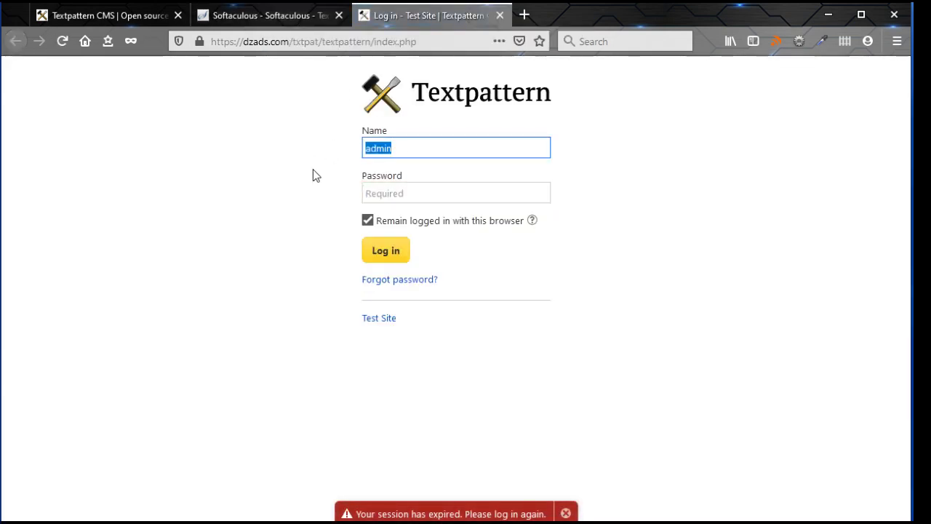
left_click(405, 194)
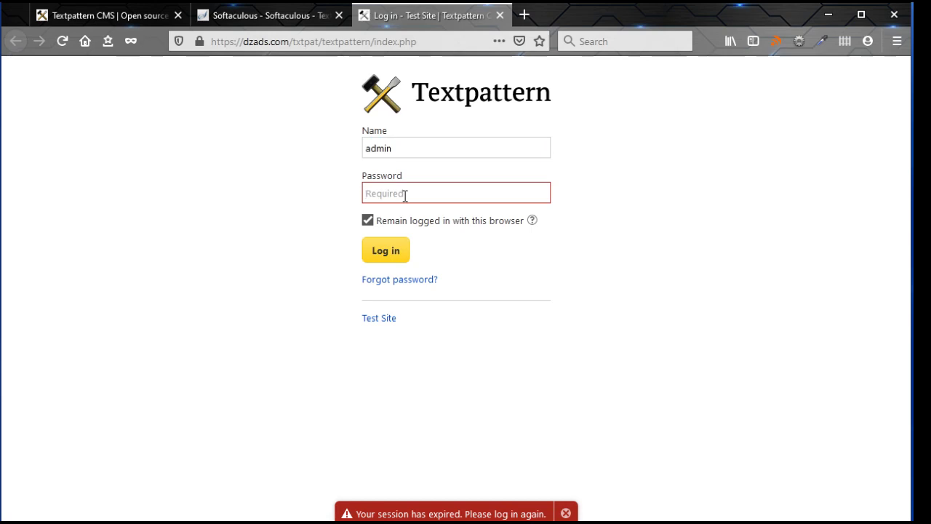
key("ctrl+v")
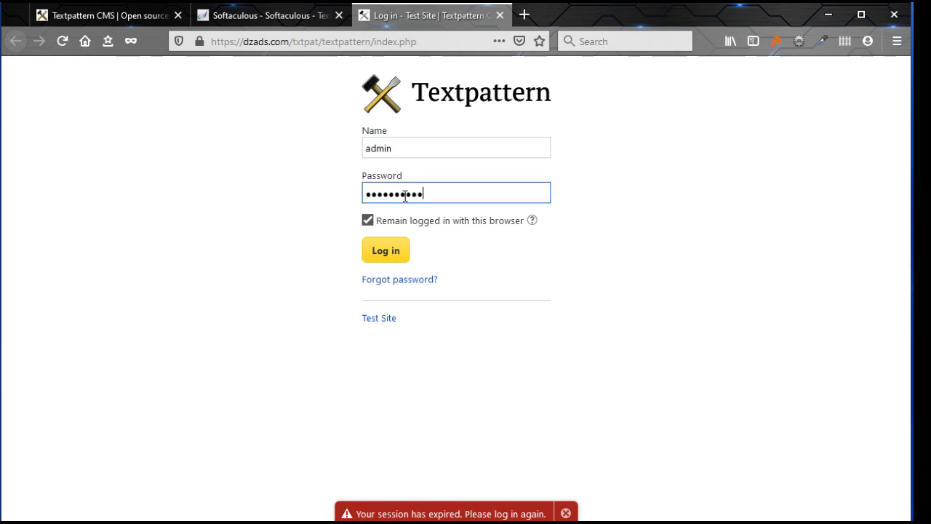
left_click(366, 221)
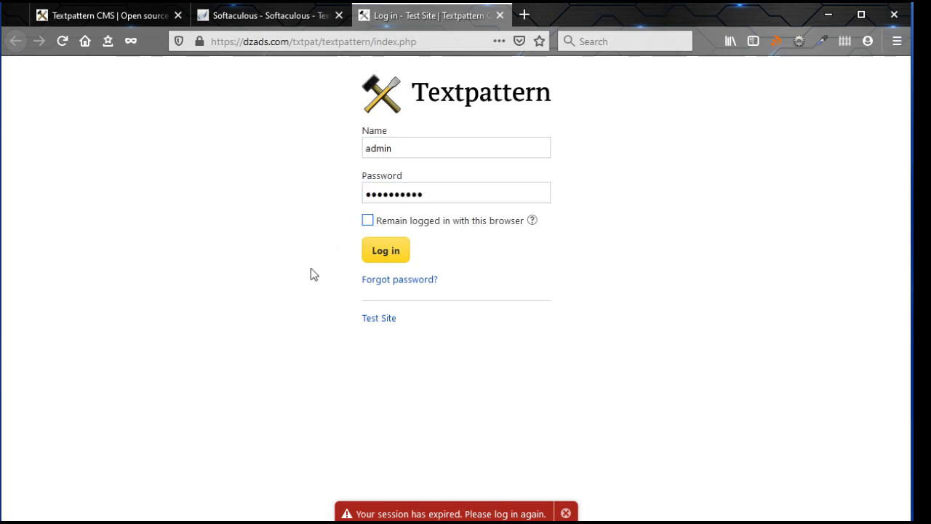
left_click(381, 255)
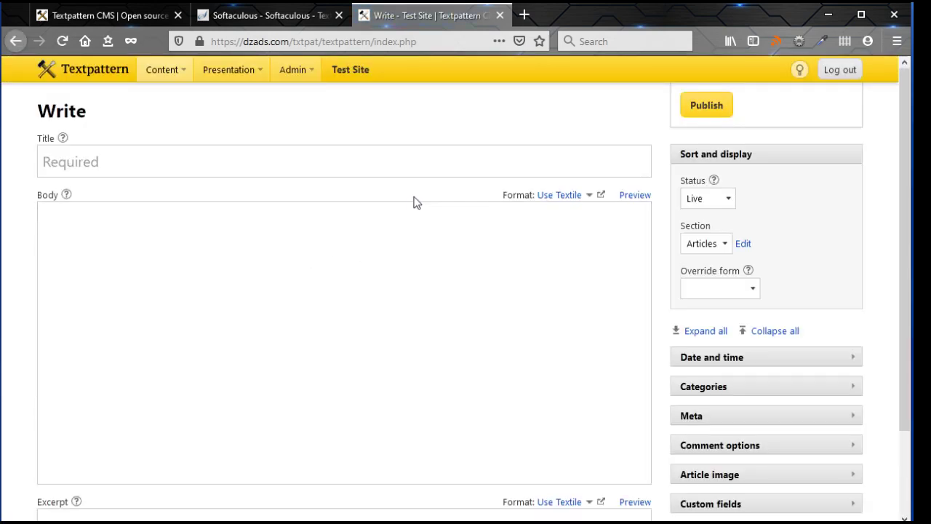
Open the public Test Site from the Textpattern admin area and look through its welcome page
scroll(412, 198, "down", 3)
scroll(411, 198, "up", 1)
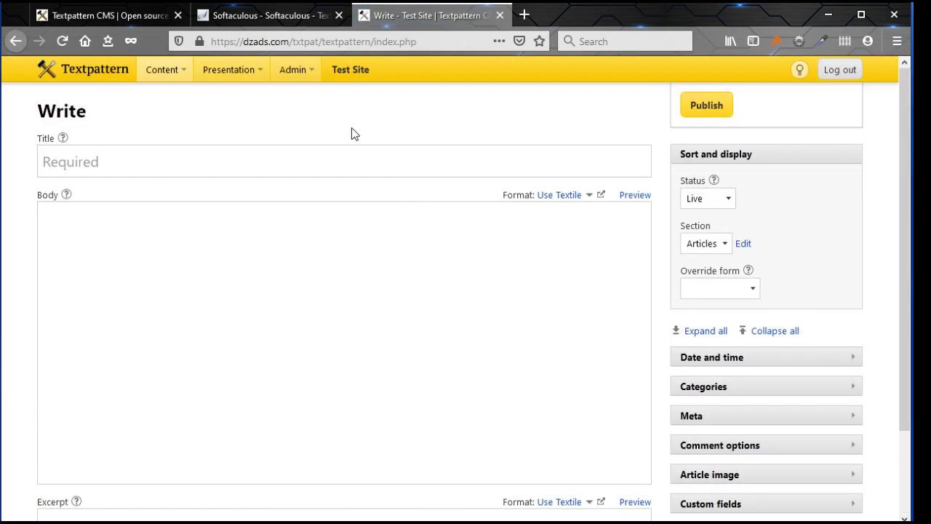
left_click(351, 70)
left_click(541, 16)
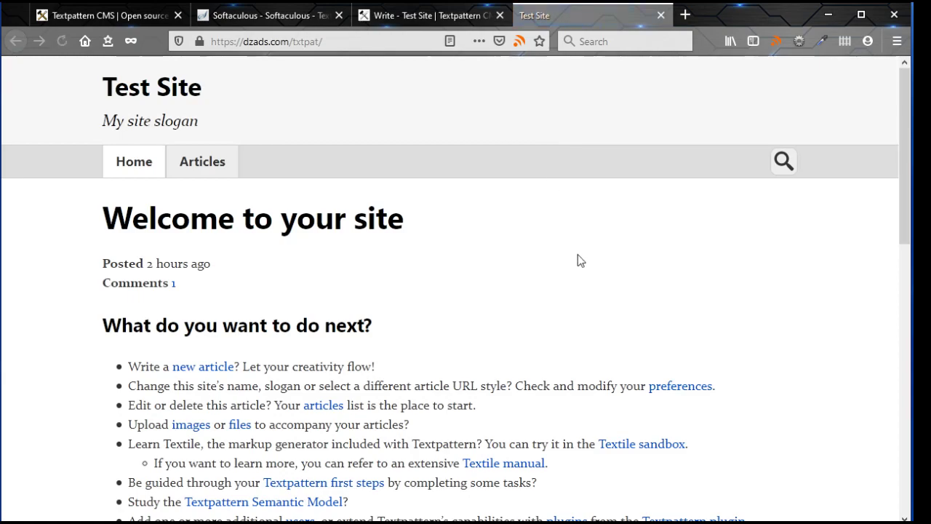
scroll(589, 259, "down", 8)
scroll(589, 259, "down", 3)
scroll(589, 259, "up", 10)
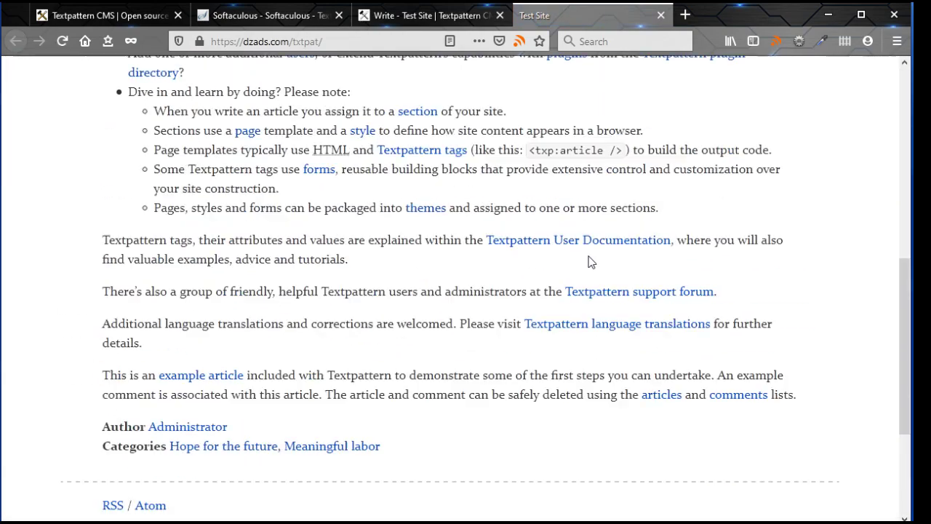